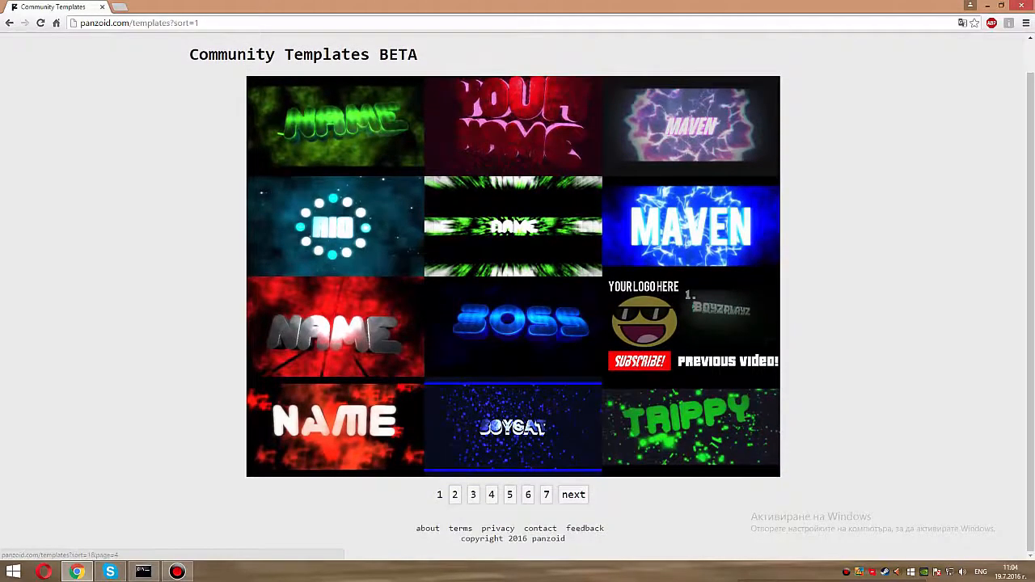
Go to page 4 of the community templates and open the green BoyCat template, Awesome Green template!
{"action": "left_click", "coordinate": [491, 494]}
{"action": "scroll", "coordinate": [518, 307], "scroll_direction": "down", "scroll_amount": 1}
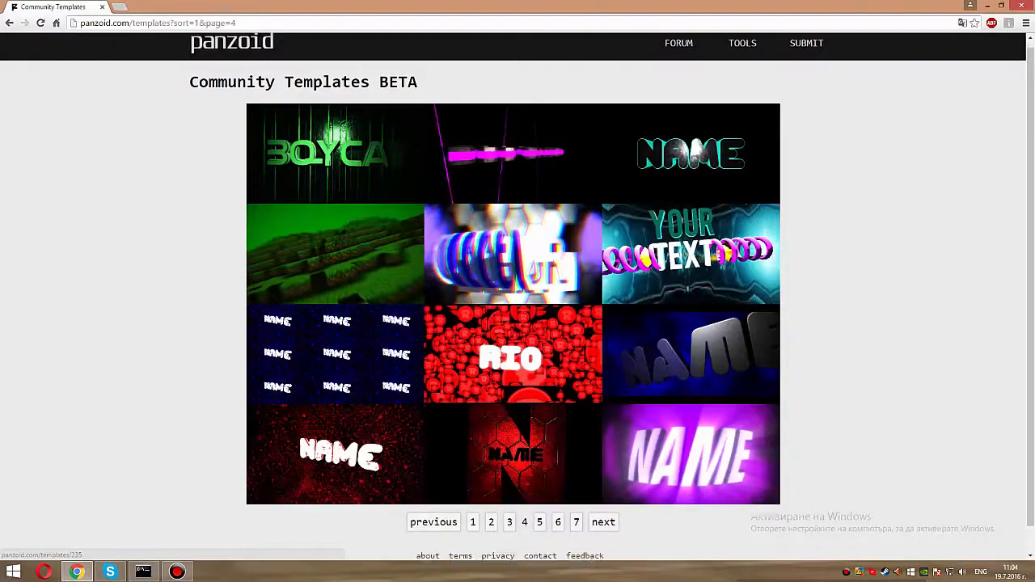
{"action": "scroll", "coordinate": [518, 308], "scroll_direction": "up", "scroll_amount": 1}
{"action": "left_click", "coordinate": [335, 159]}
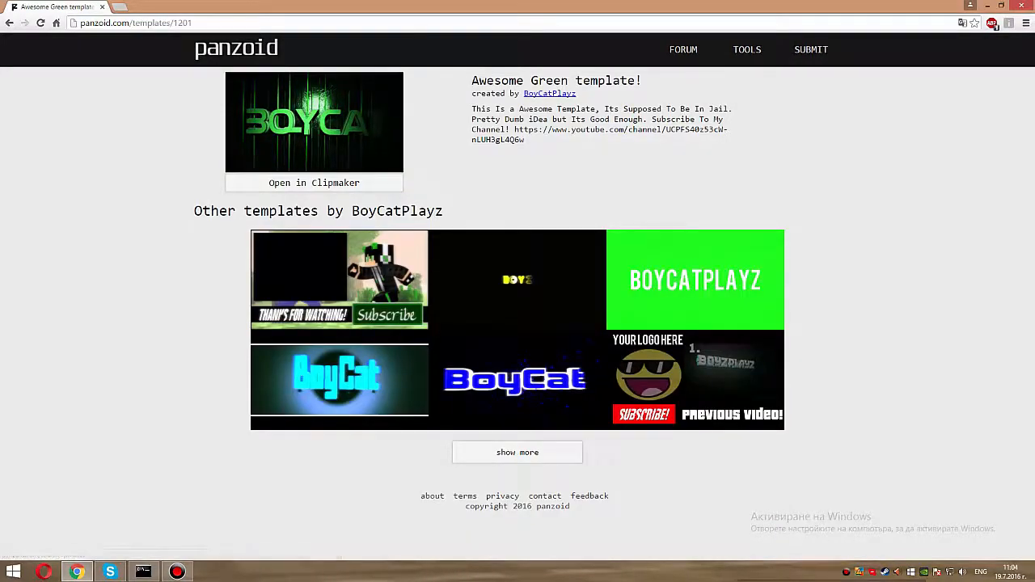
Open the Awesome Green template in Clipmaker
{"action": "left_click_drag", "start_coordinate": [445, 184], "coordinate": [297, 185]}
{"action": "left_click", "coordinate": [437, 178]}
{"action": "left_click_drag", "start_coordinate": [437, 178], "coordinate": [302, 183]}
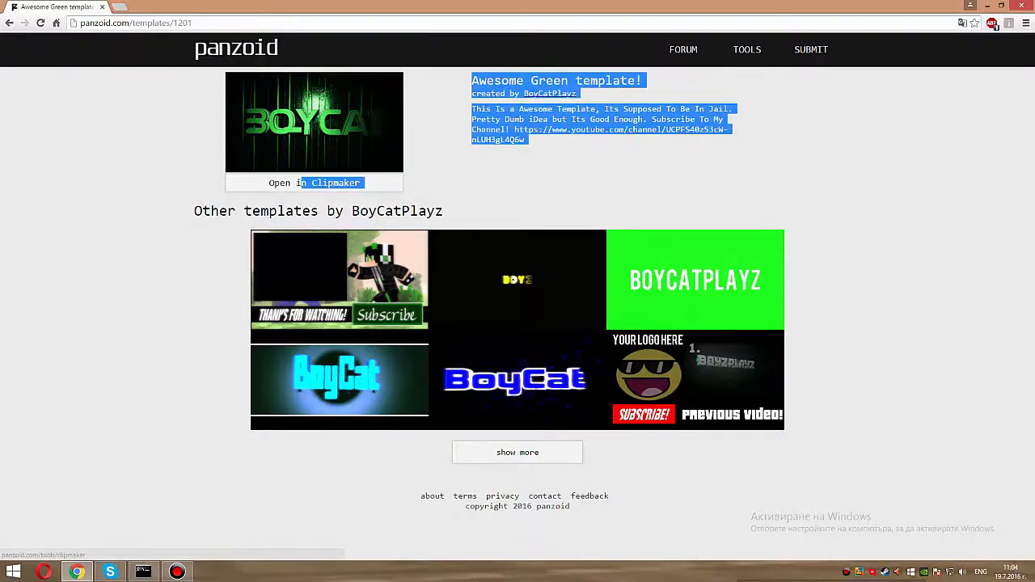
{"action": "left_click", "coordinate": [302, 183]}
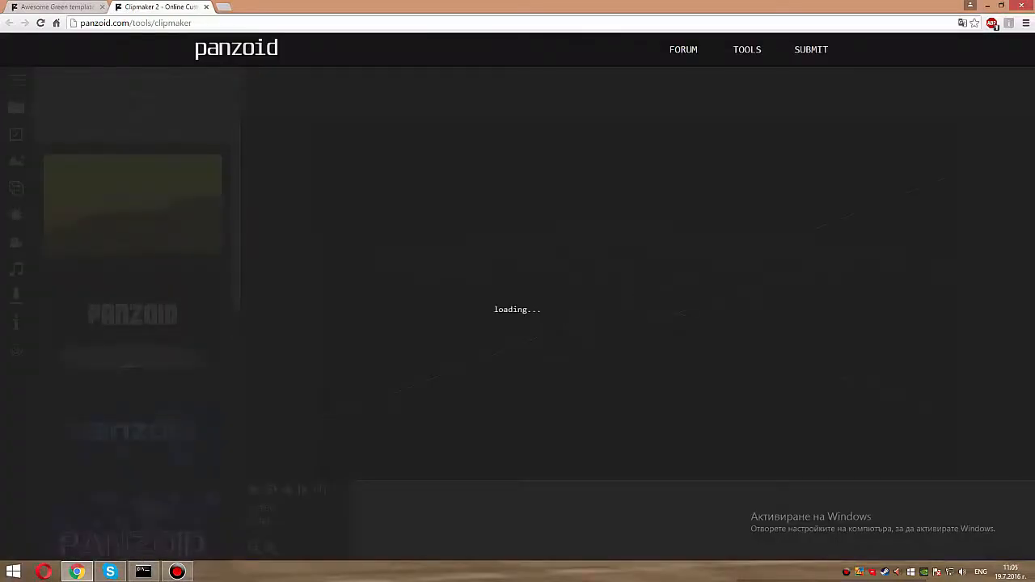
Switch the viewport to the camera view and play the template's animation, then pause it
{"action": "scroll", "coordinate": [133, 316], "scroll_direction": "down", "scroll_amount": 6}
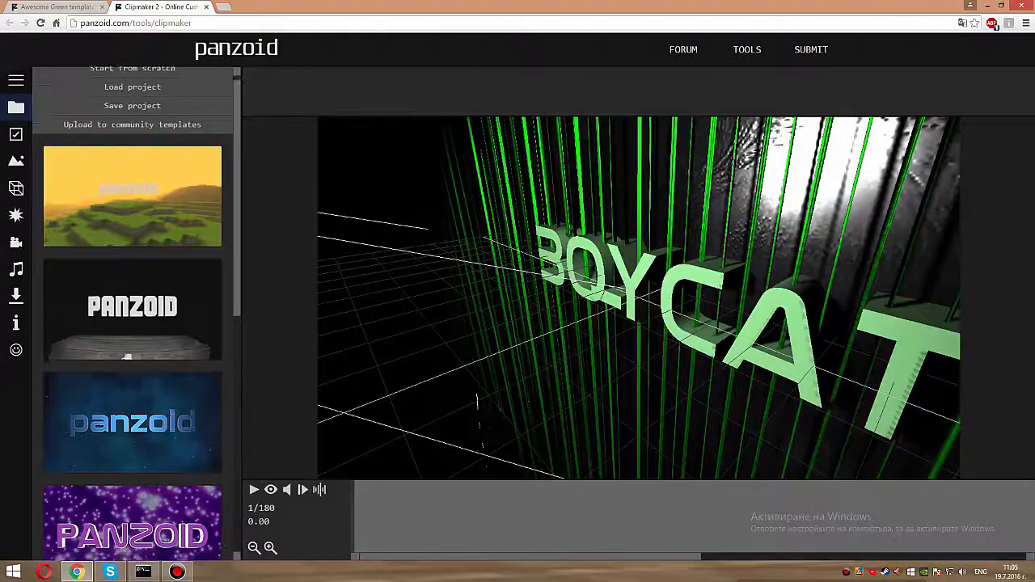
{"action": "scroll", "coordinate": [133, 315], "scroll_direction": "up", "scroll_amount": 3}
{"action": "scroll", "coordinate": [133, 316], "scroll_direction": "up", "scroll_amount": 3}
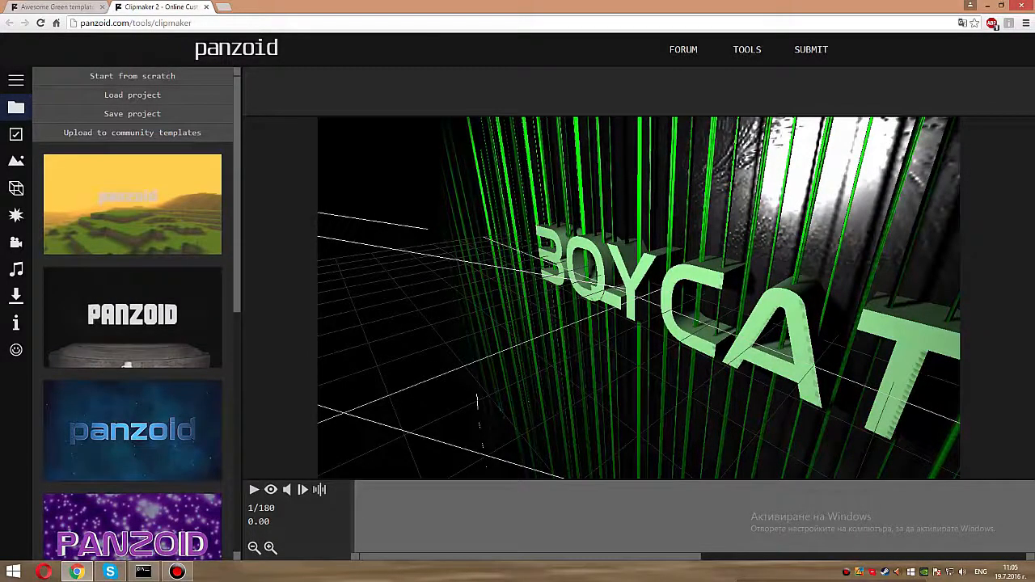
{"action": "left_click", "coordinate": [271, 489]}
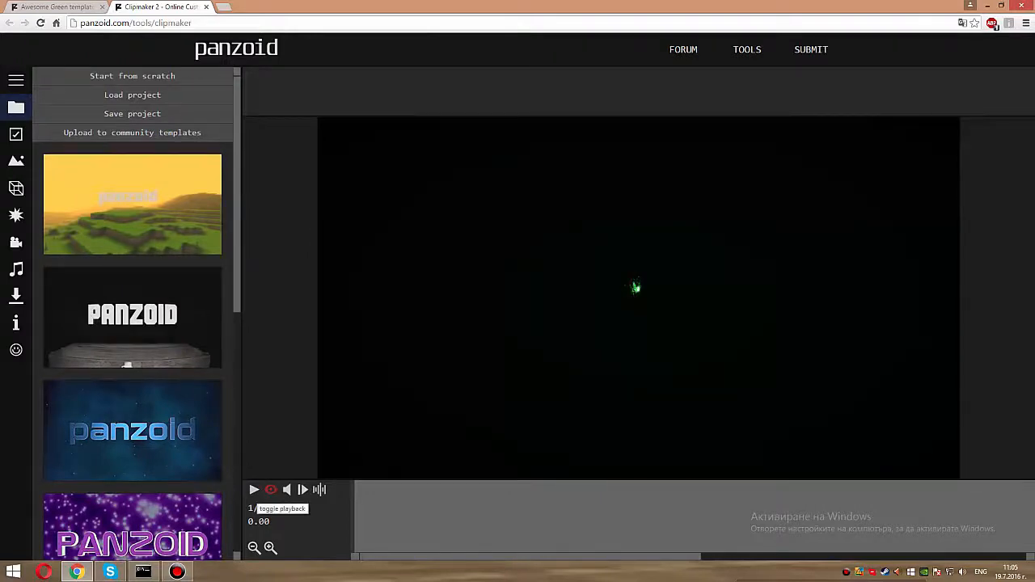
{"action": "left_click", "coordinate": [254, 489]}
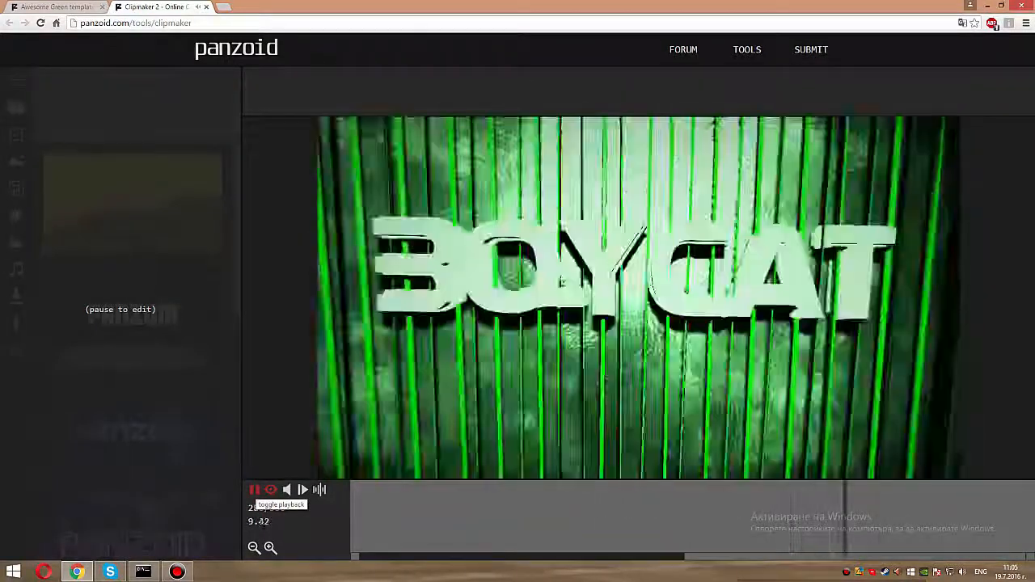
{"action": "left_click", "coordinate": [254, 489]}
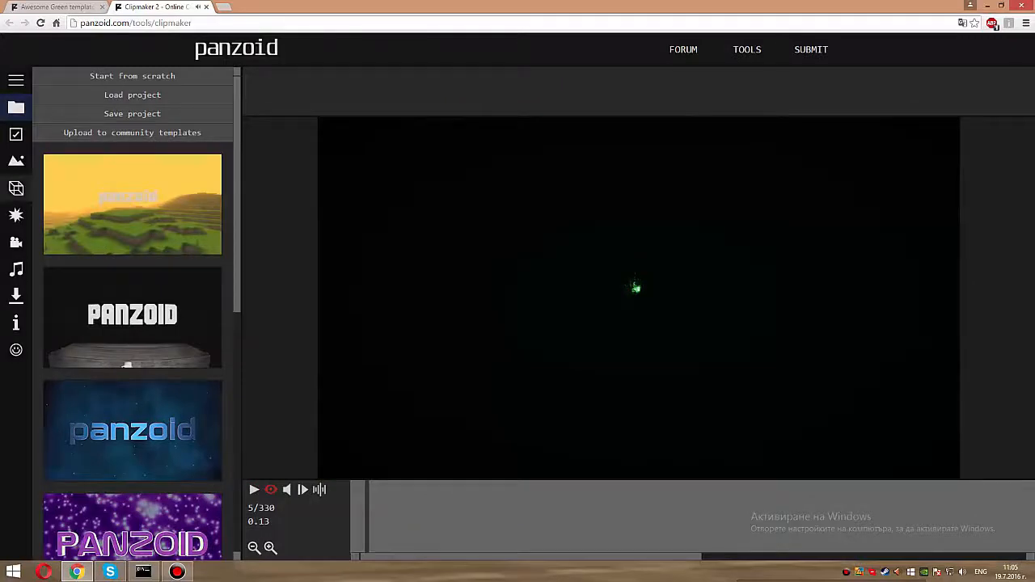
Change the wording of the first BoyCat 3D text object to GamePlays
{"action": "left_click", "coordinate": [16, 188]}
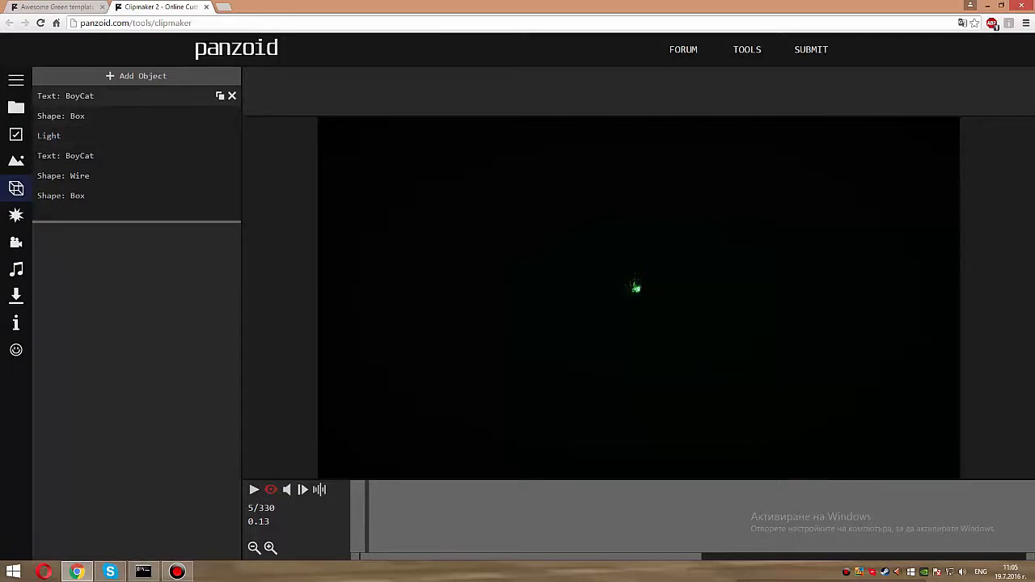
{"action": "left_click", "coordinate": [122, 95]}
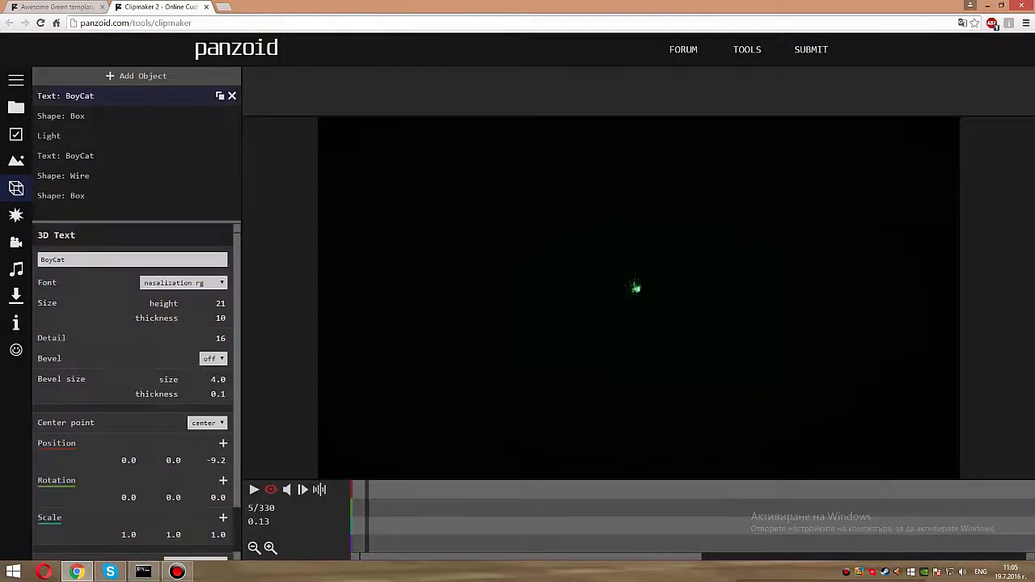
{"action": "left_click_drag", "start_coordinate": [66, 260], "coordinate": [37, 259]}
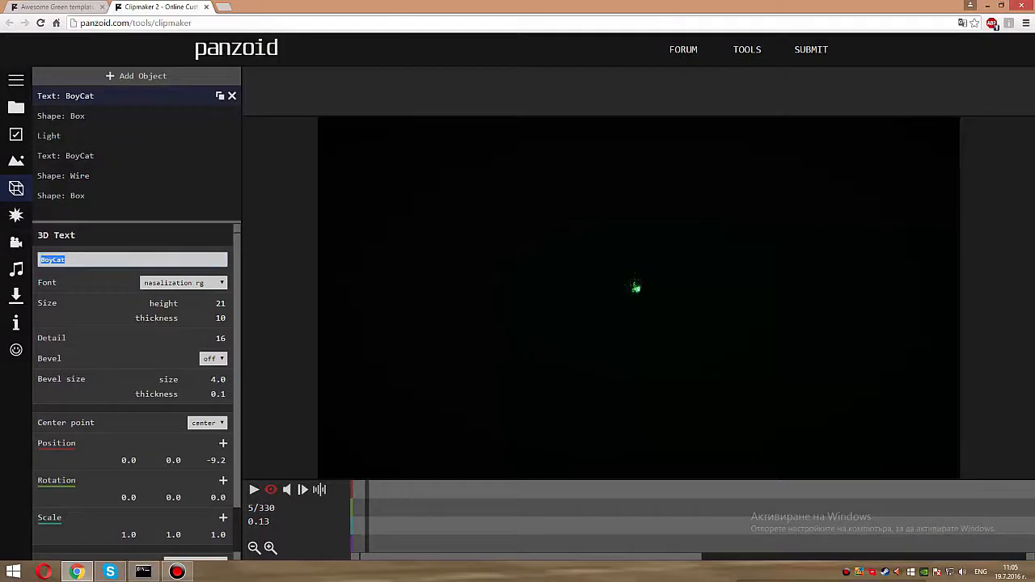
{"action": "key", "text": "BackSpace"}
{"action": "type", "text": "d"}
{"action": "type", "text": "a"}
{"action": "type", "text": "mePlays"}
{"action": "key", "text": "Return"}
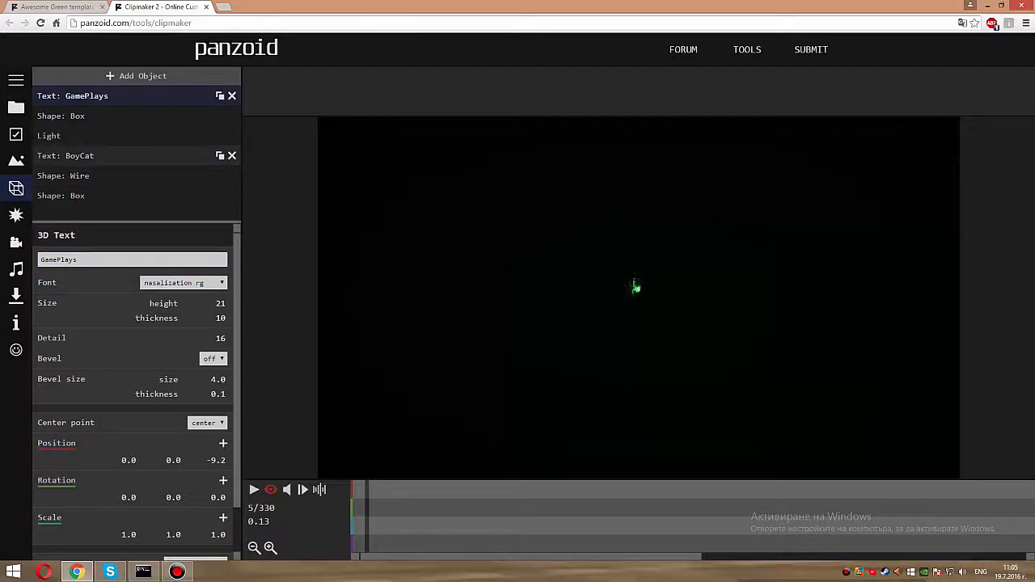
Replace the wording of the remaining BoyCat 3D text object with GamePlays
{"action": "left_click", "coordinate": [136, 155]}
{"action": "left_click_drag", "start_coordinate": [68, 259], "coordinate": [16, 244]}
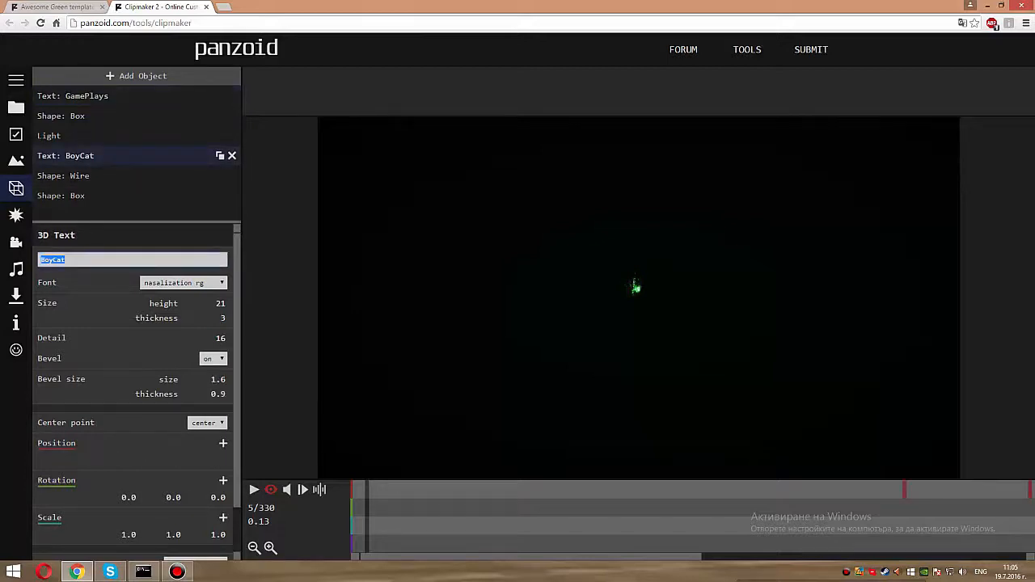
{"action": "type", "text": "GamePlays"}
{"action": "key", "text": "Return"}
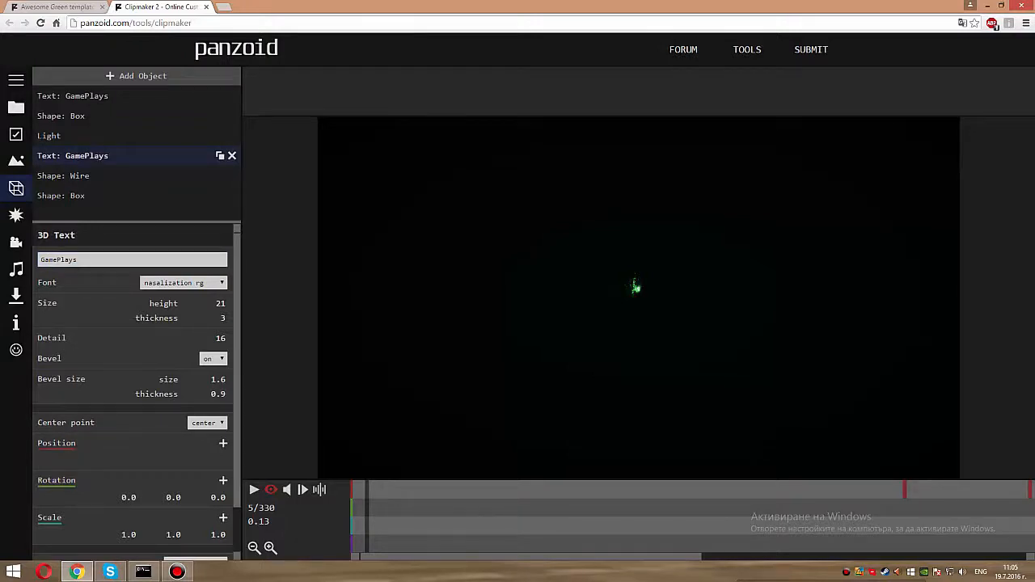
Play the animation to check how the GamePlays text fits the frame, and pause it
{"action": "key", "text": "space"}
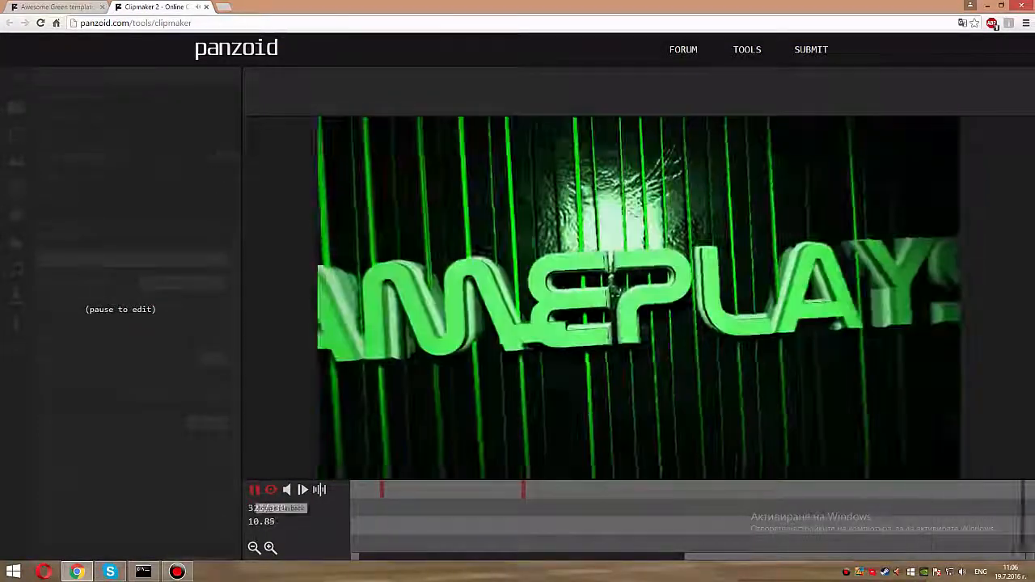
{"action": "left_click", "coordinate": [254, 489]}
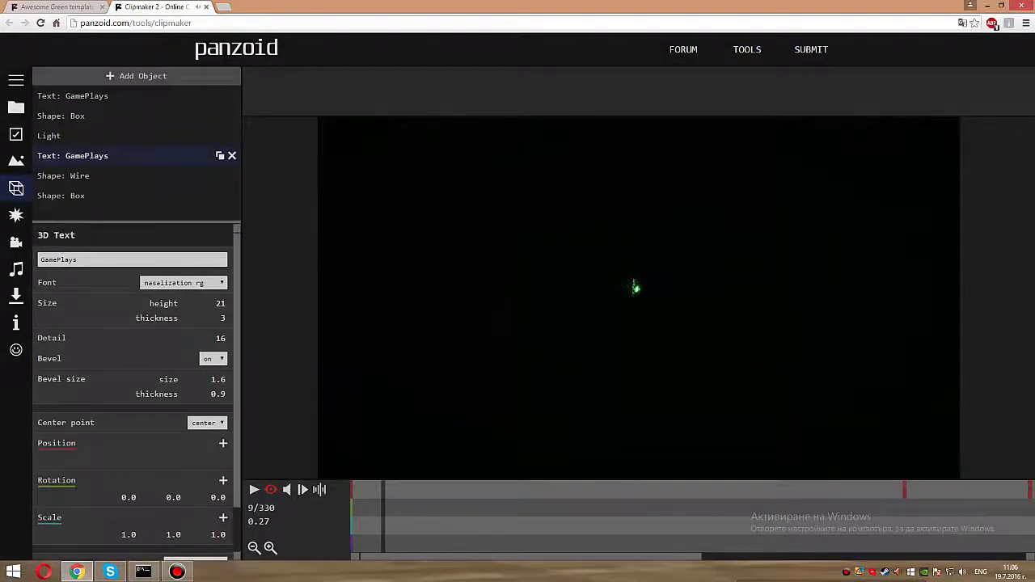
{"action": "left_click", "coordinate": [636, 287]}
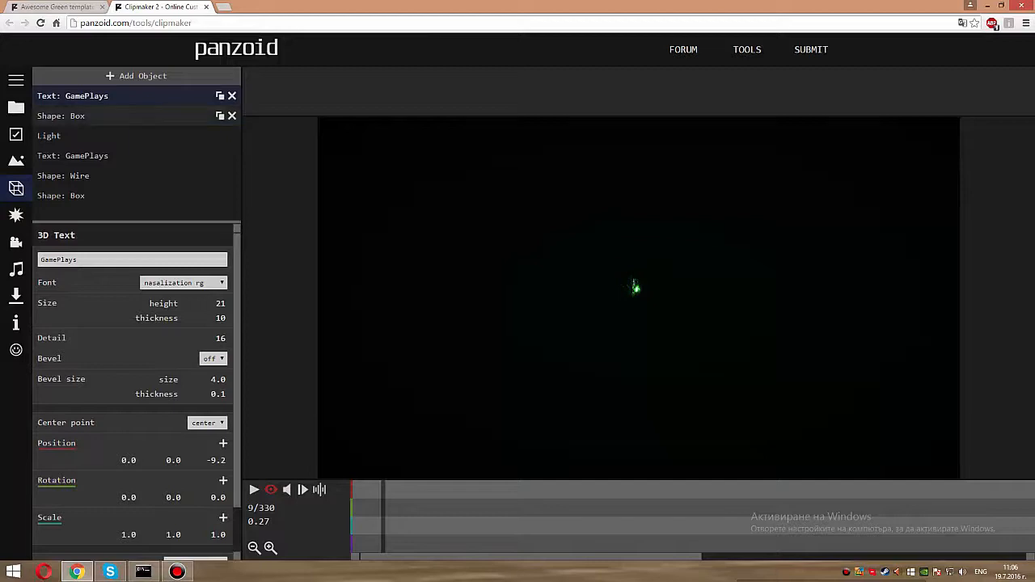
Set the height of the first GamePlays text object to 15
{"action": "left_click", "coordinate": [130, 96]}
{"action": "left_click", "coordinate": [129, 95]}
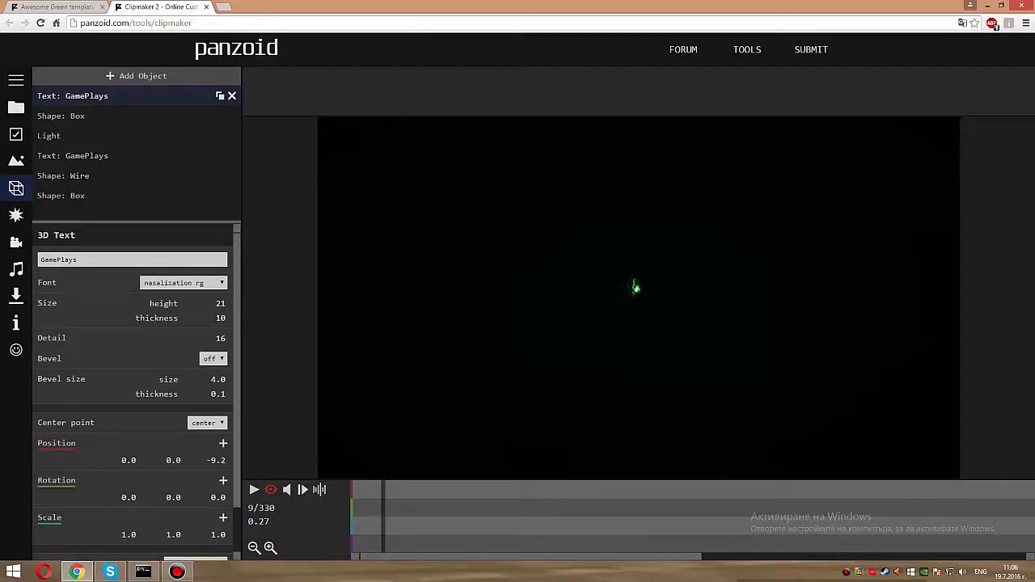
{"action": "left_click", "coordinate": [207, 303]}
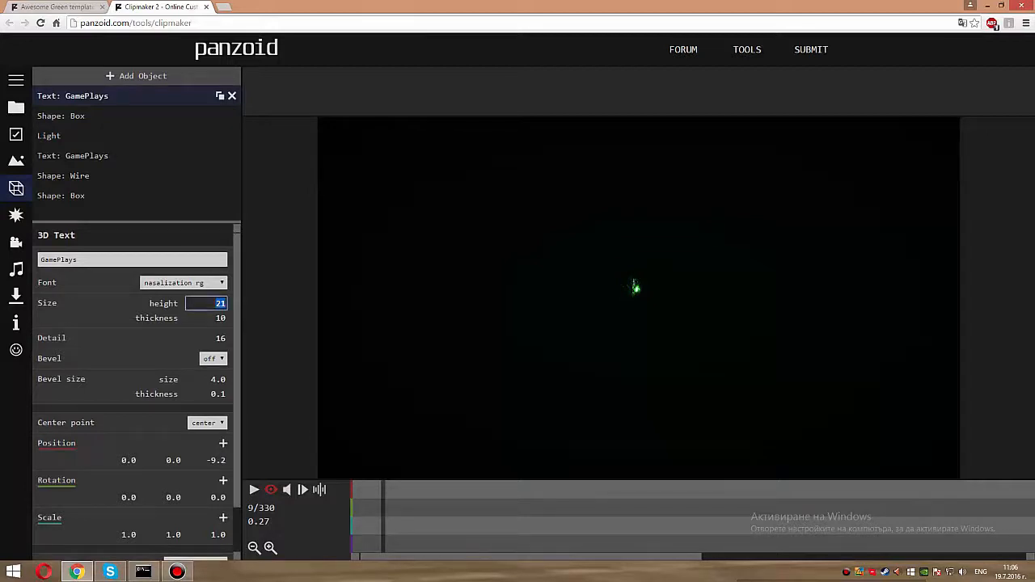
{"action": "type", "text": "15"}
{"action": "key", "text": "Return"}
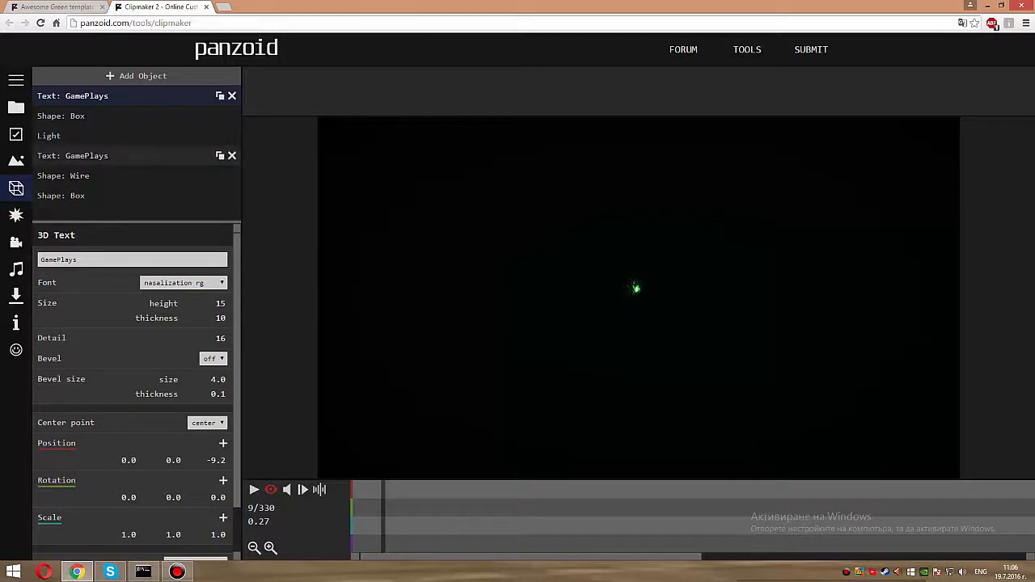
Set the height of the second GamePlays text object, below the Light, to 15
{"action": "left_click", "coordinate": [121, 155]}
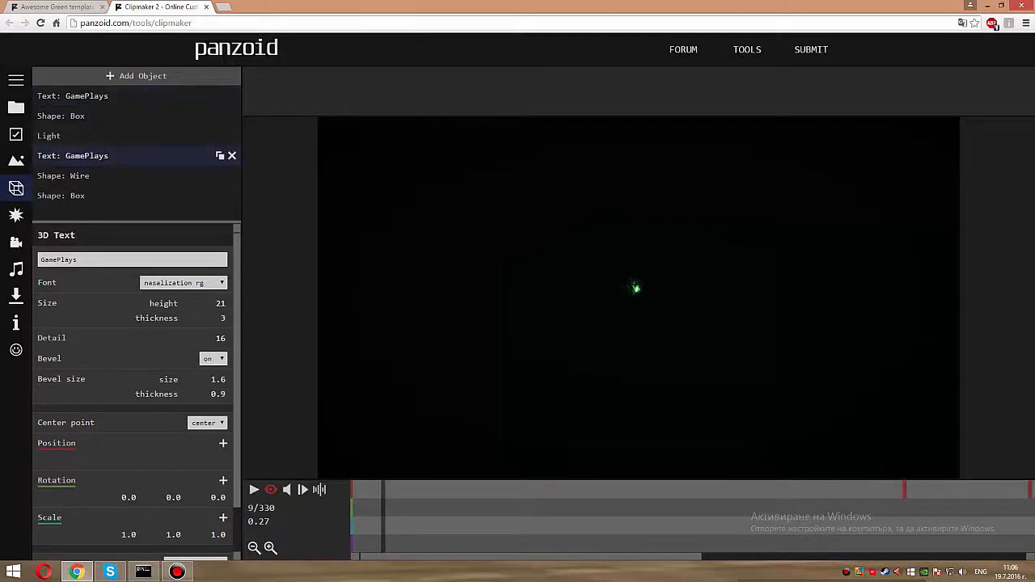
{"action": "left_click", "coordinate": [219, 303]}
{"action": "type", "text": "15"}
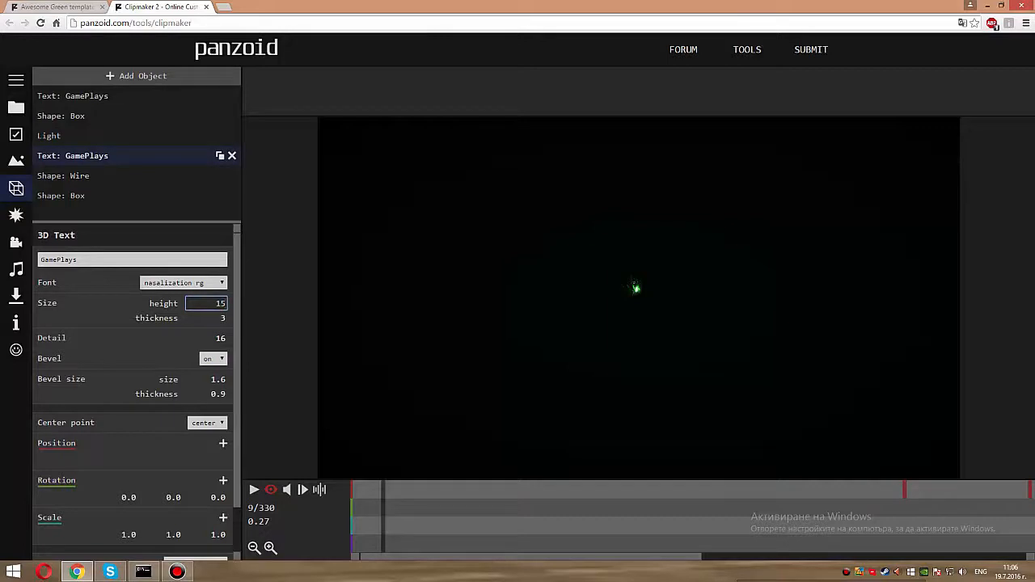
{"action": "key", "text": "Return"}
Rewind the timeline to frame 1 and play the animation to review the resized text
{"action": "left_click_drag", "start_coordinate": [382, 517], "coordinate": [351, 518]}
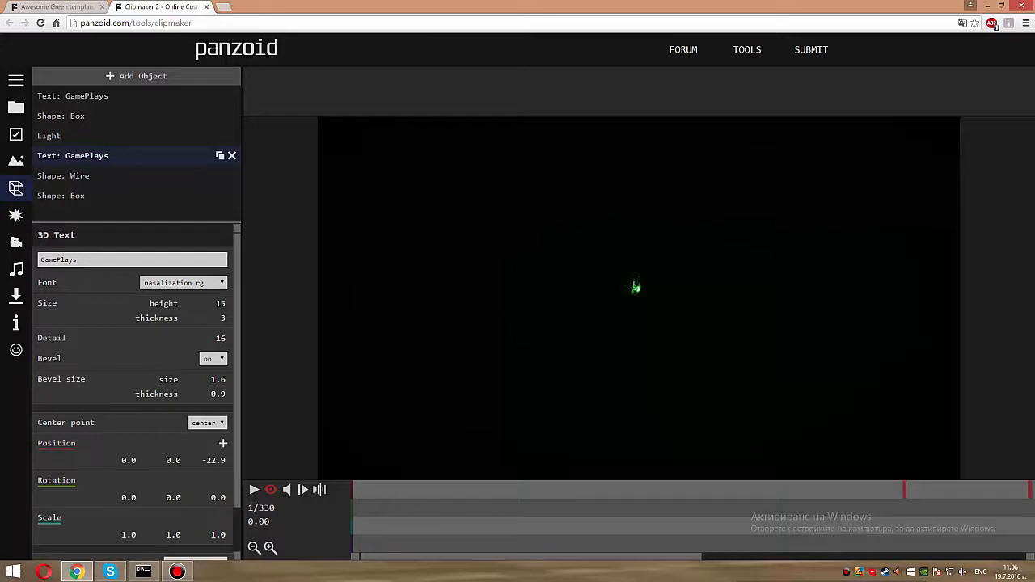
{"action": "key", "text": "space"}
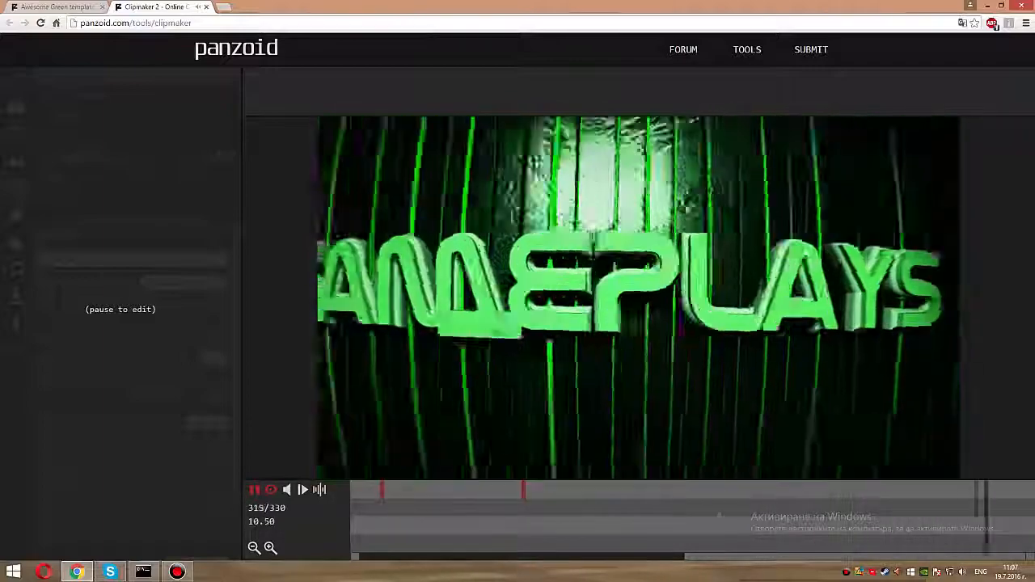
{"action": "left_click", "coordinate": [636, 288]}
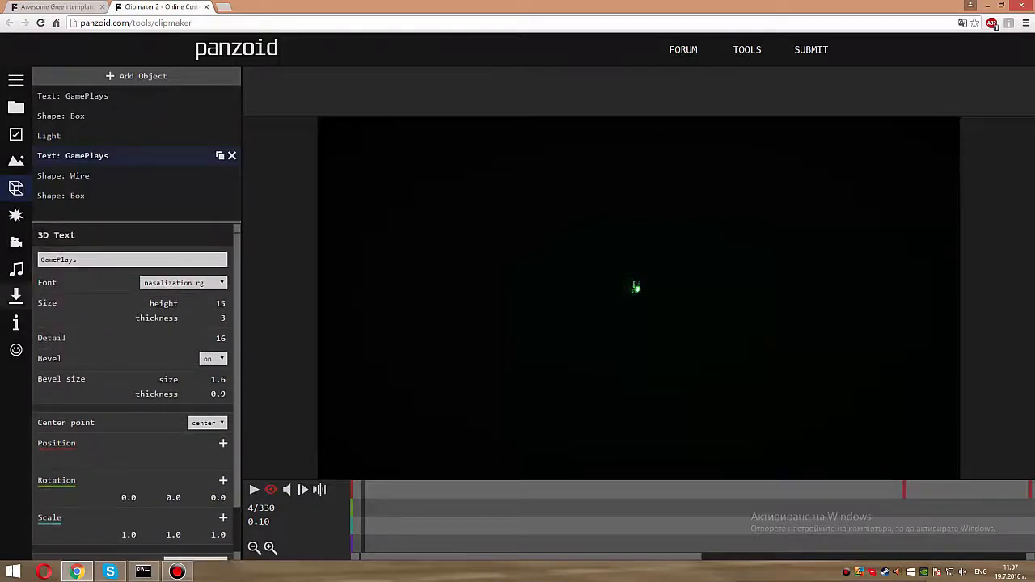
Render the customized intro as a video for download
{"action": "left_click", "coordinate": [16, 296]}
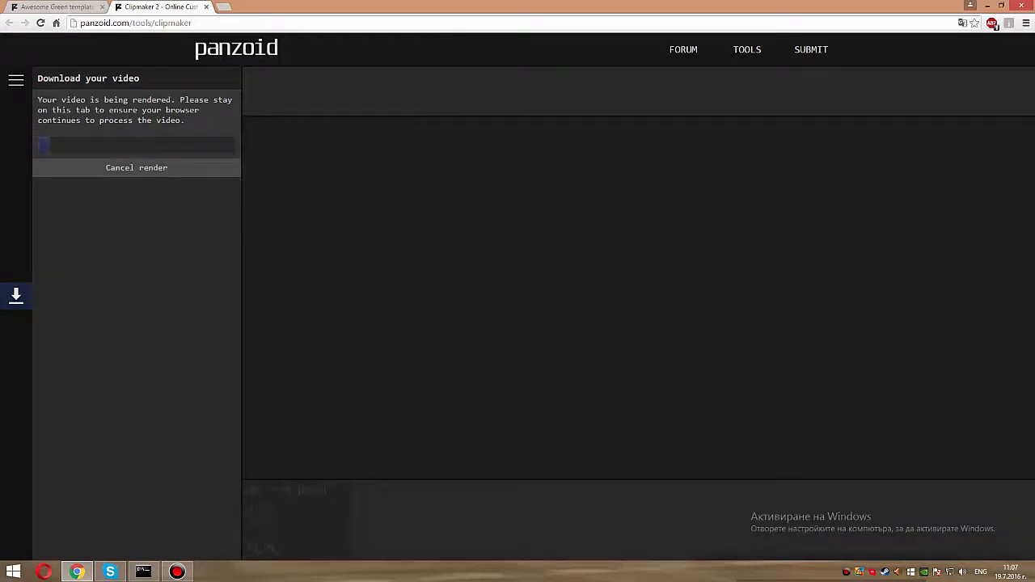
{"action": "left_click", "coordinate": [177, 572]}
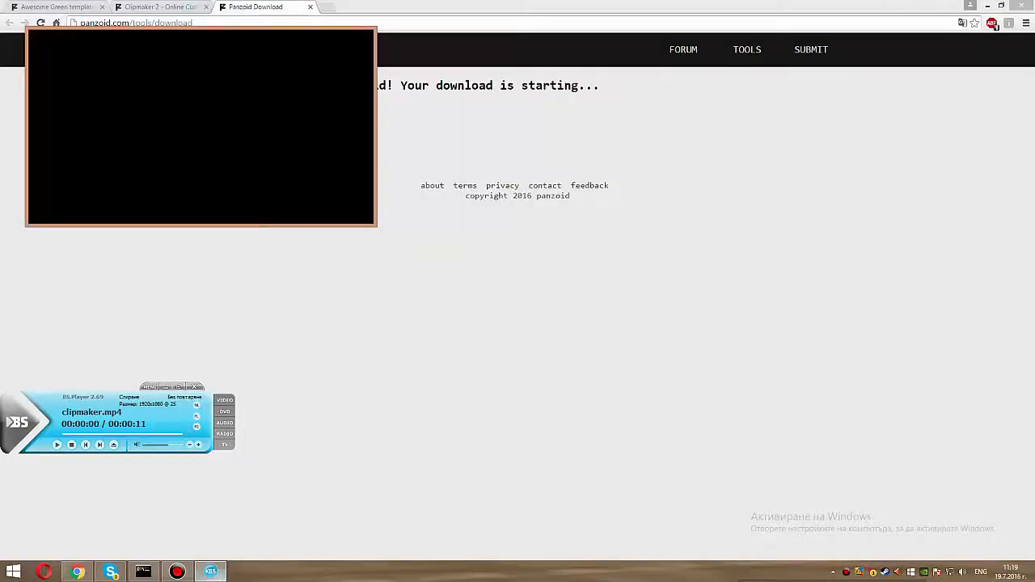
Close the BS.Player window that has clipmaker.mp4 loaded
{"action": "right_click", "coordinate": [210, 572]}
{"action": "left_click", "coordinate": [167, 542]}
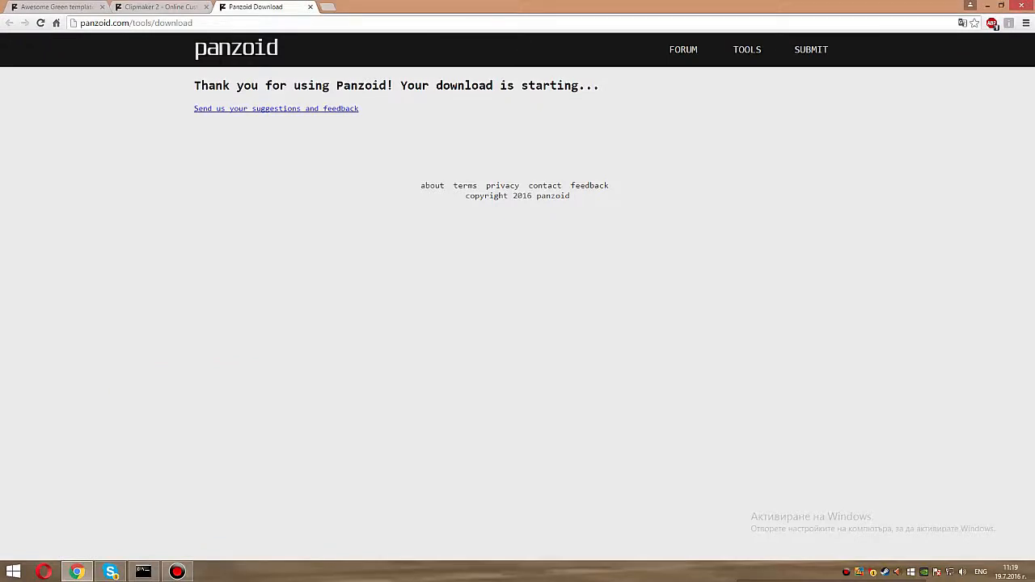
{"action": "left_click", "coordinate": [177, 572]}
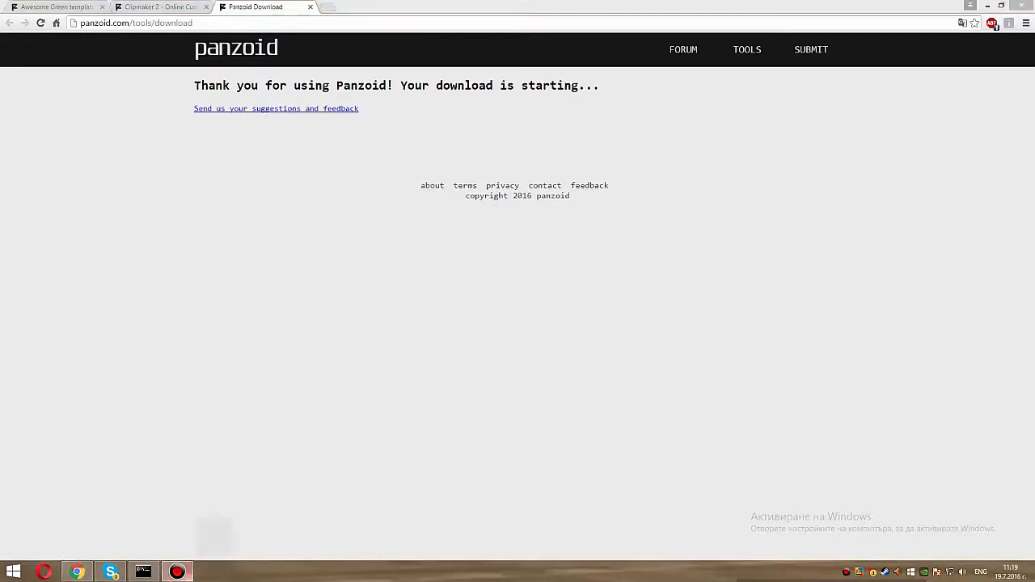